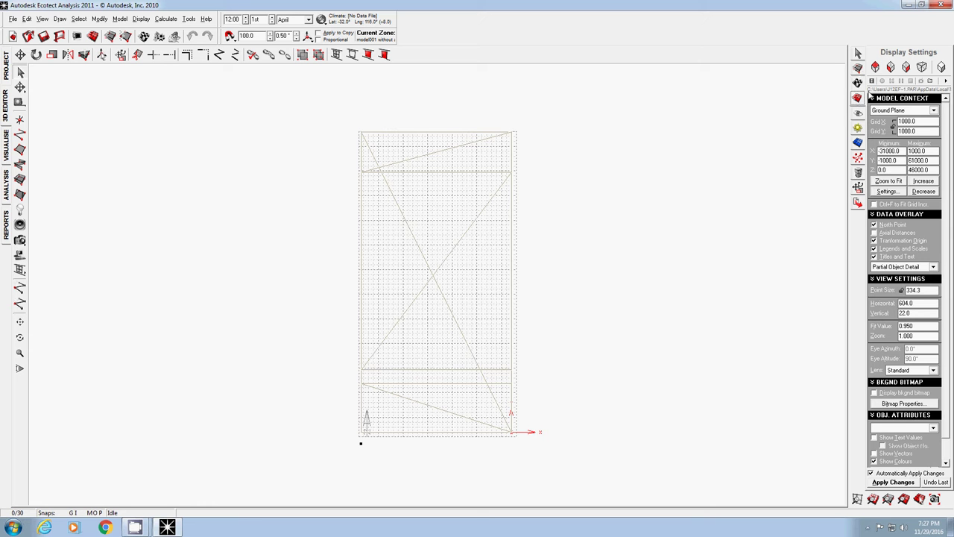
Show the auditorium in side elevation and bring up the snapping options
click(892, 69)
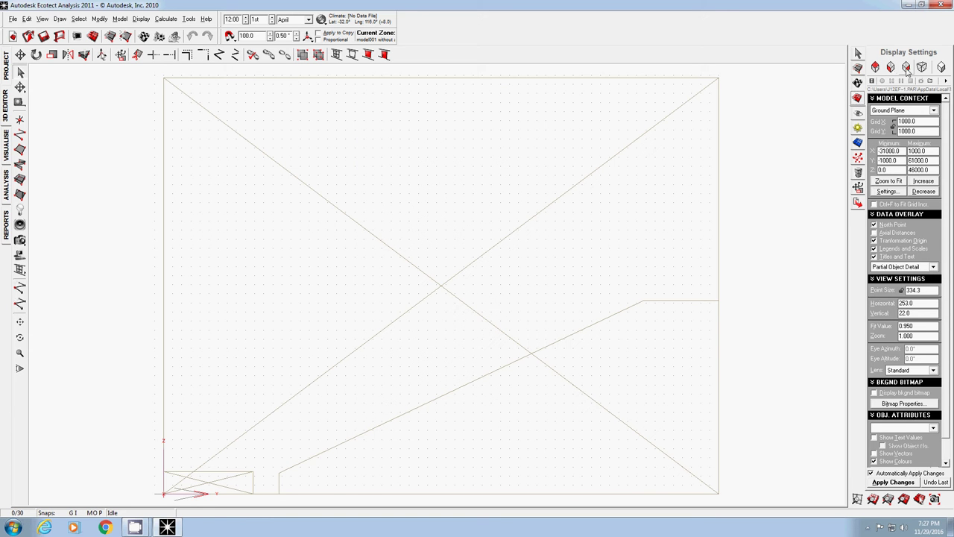
click(906, 69)
click(891, 69)
click(231, 37)
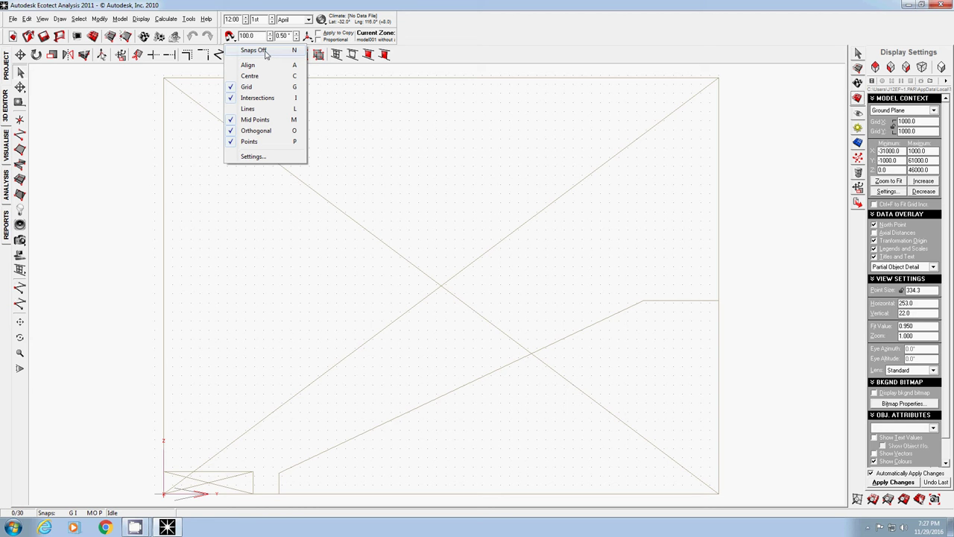
Switch all snaps off and pick the Speaker tool for the elevation view
click(266, 54)
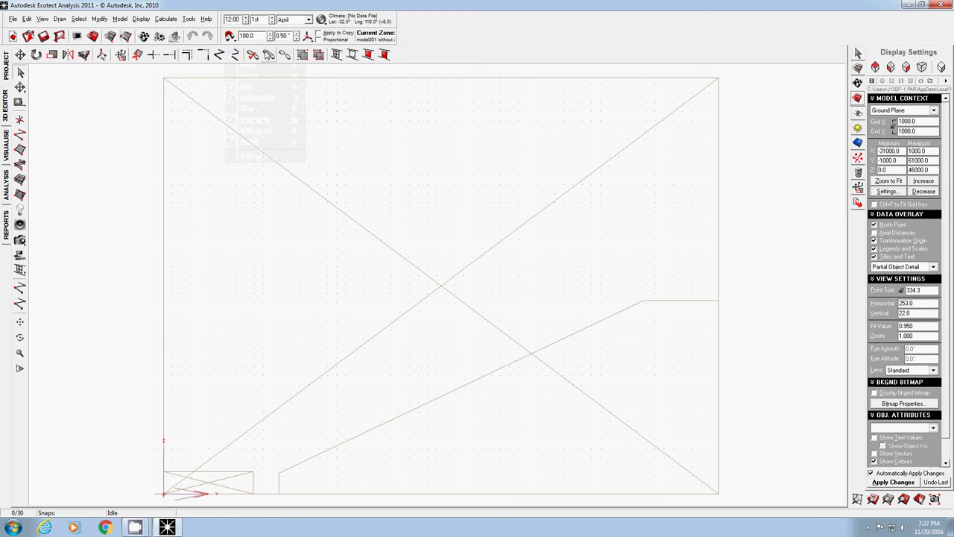
click(20, 224)
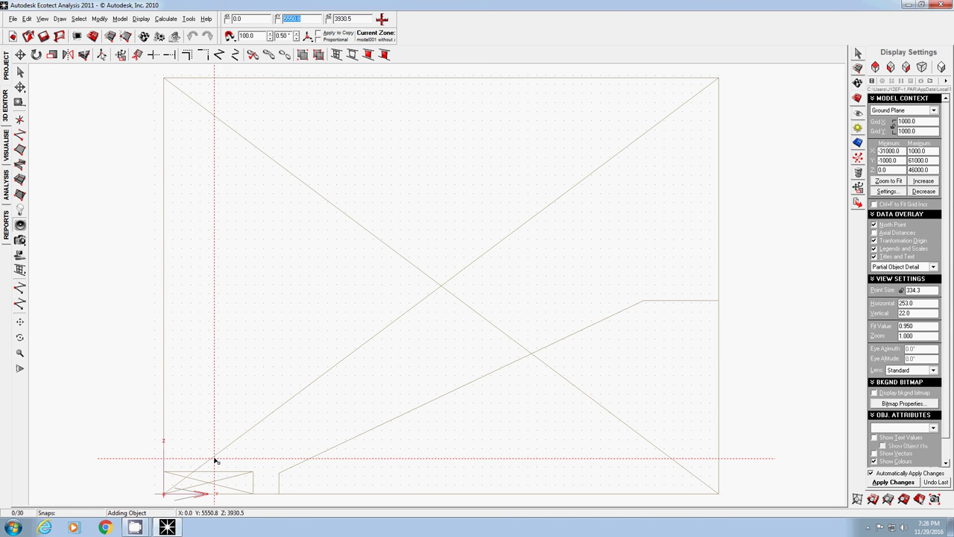
Place the speaker at the stage and aim it up toward the rear seating
click(214, 457)
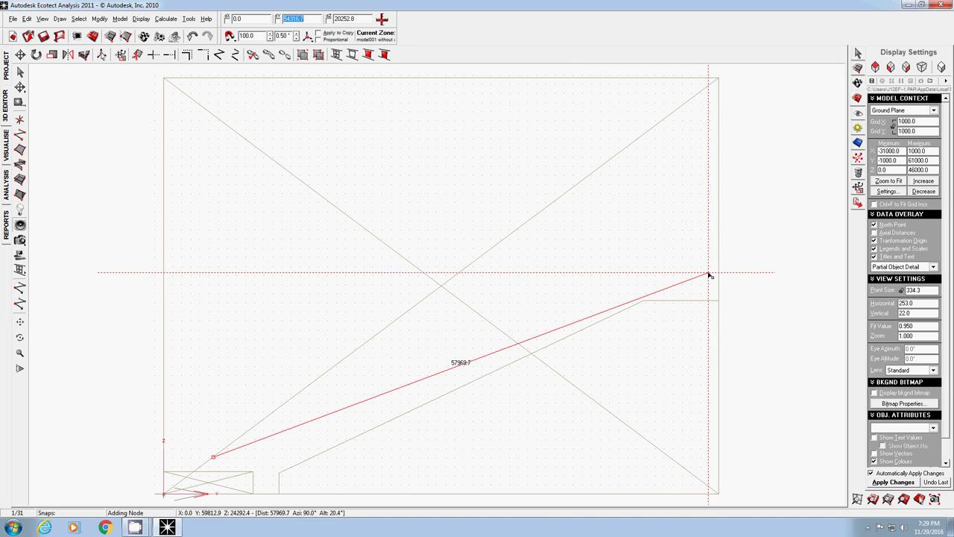
click(709, 274)
key(Escape)
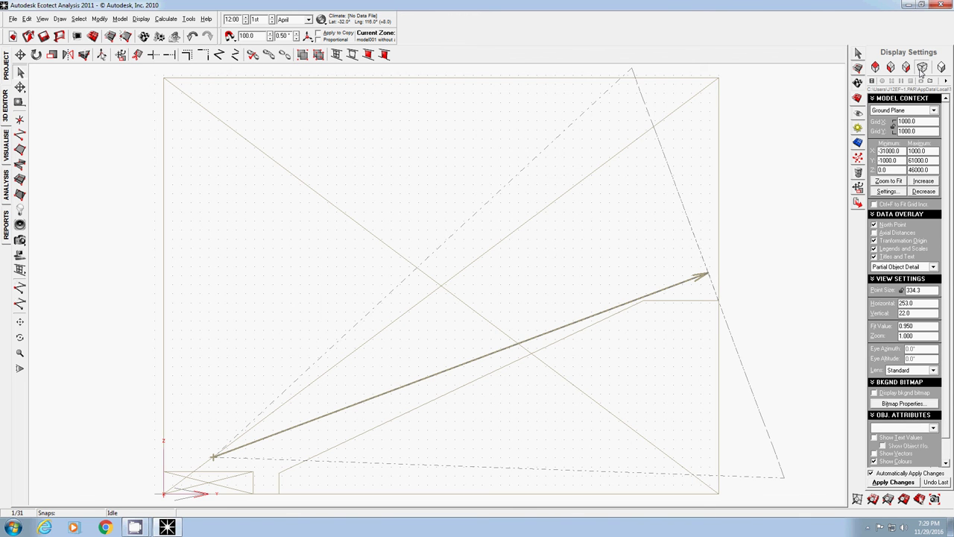
Go from the perspective view to the top-down plan view to see the speaker's cone
click(922, 67)
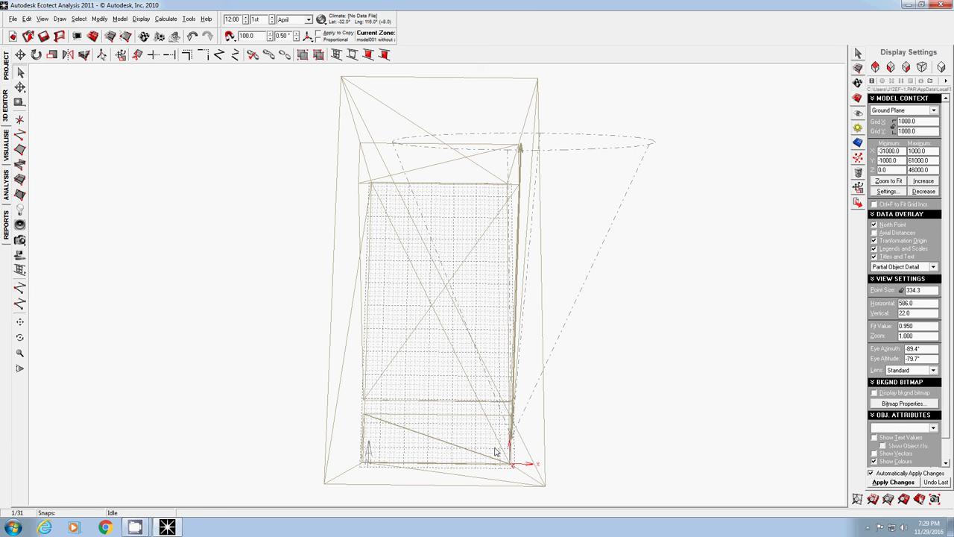
click(876, 68)
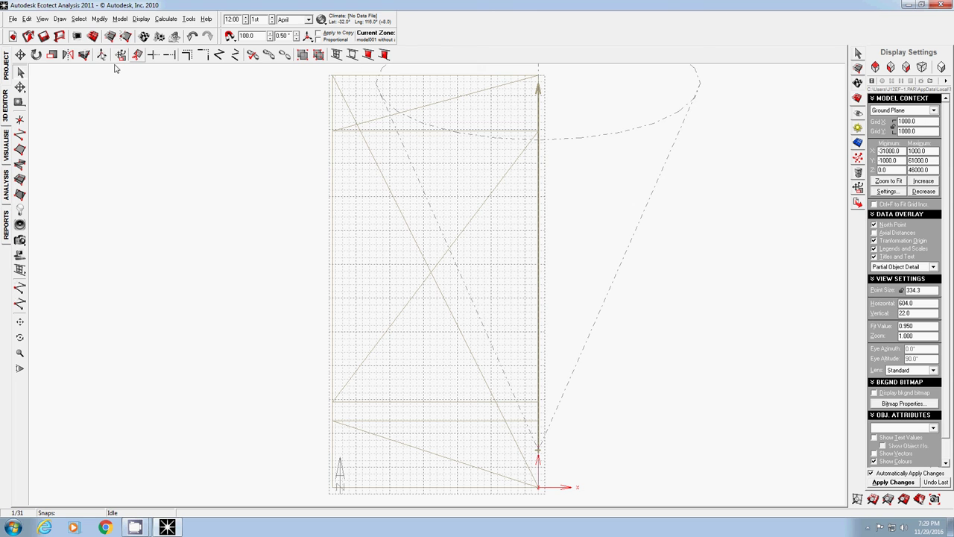
Move the speaker sideways in plan onto the stage centre line
click(21, 56)
click(513, 256)
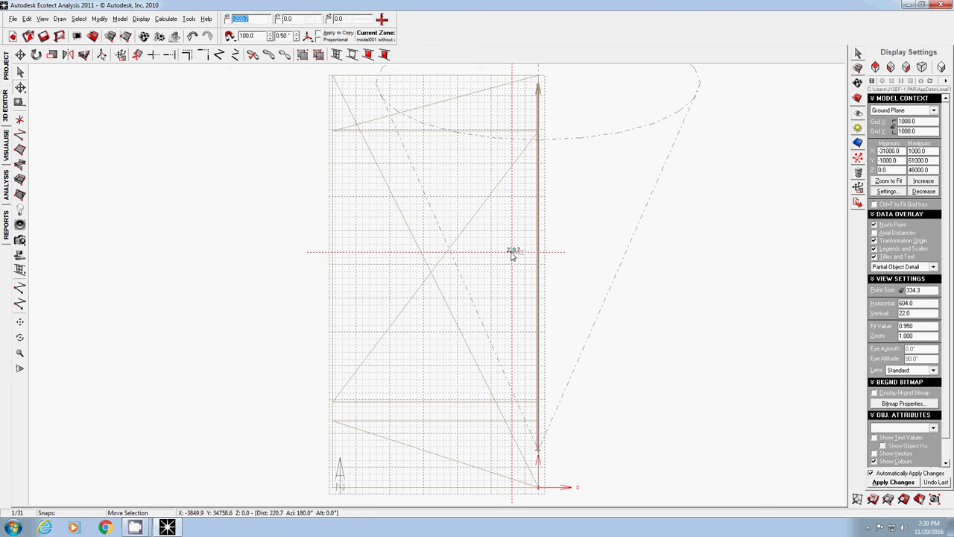
click(409, 262)
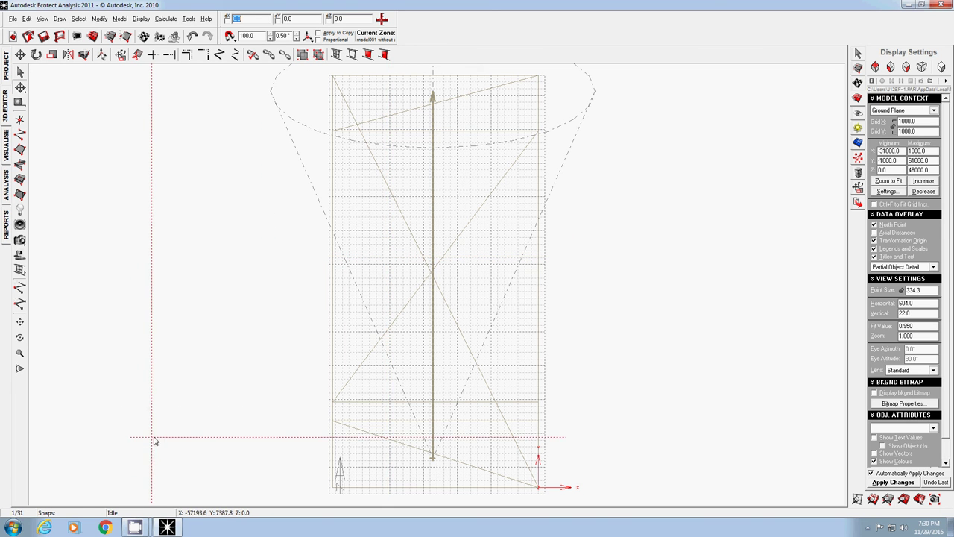
click(135, 528)
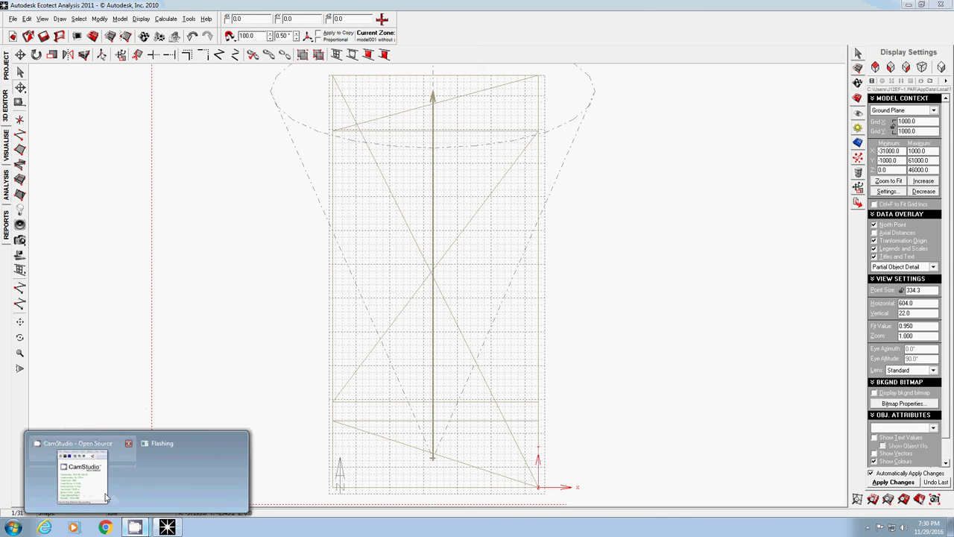
click(106, 497)
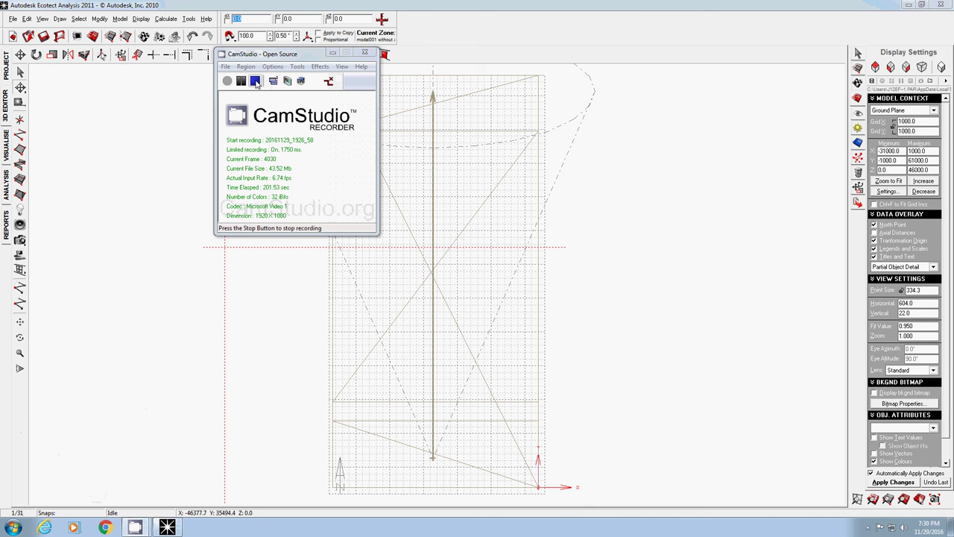